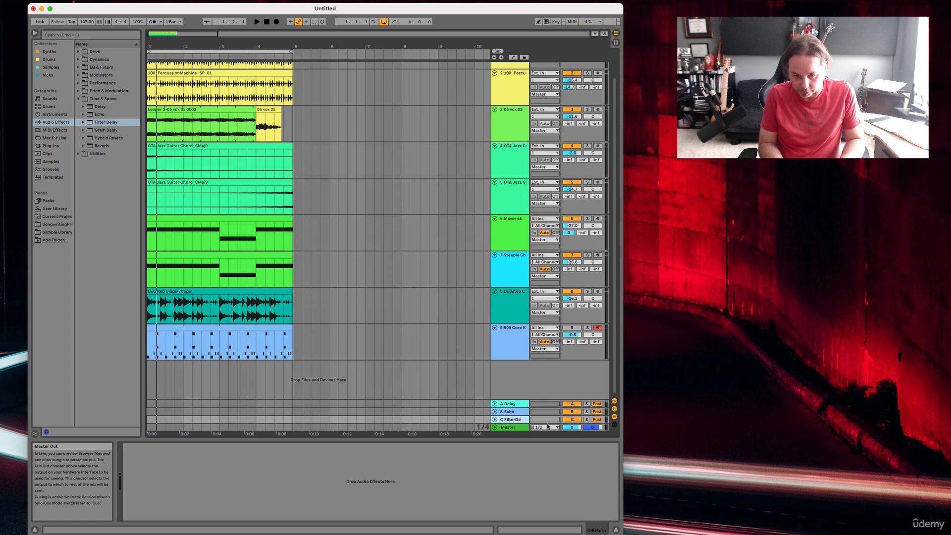
# Step: Unfold return track C and load the Filter Delay audio effect onto it
pyautogui.click(495, 420)
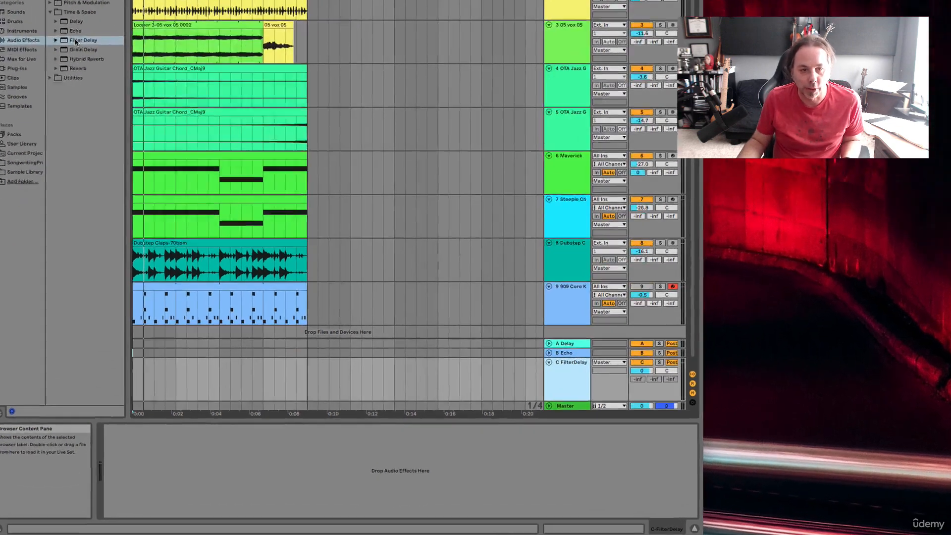
pyautogui.moveTo(76, 42); pyautogui.dragTo(504, 377)
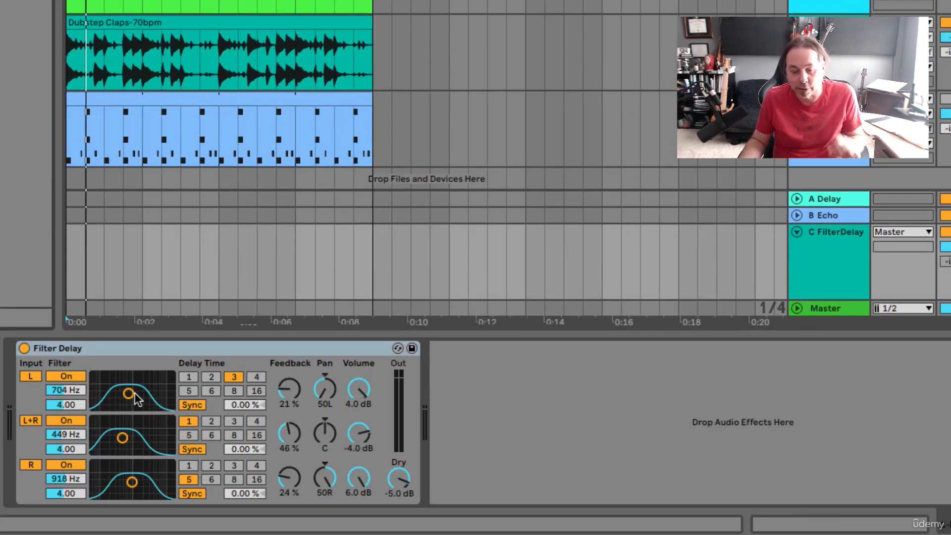
# Step: Set the Filter Delay bands to 237 Hz, Q 1.75 for R, 801 Hz, Q 1.50 for L+R, and 7.47 kHz, Q 1.25 for L
pyautogui.moveTo(132, 483); pyautogui.dragTo(115, 490)
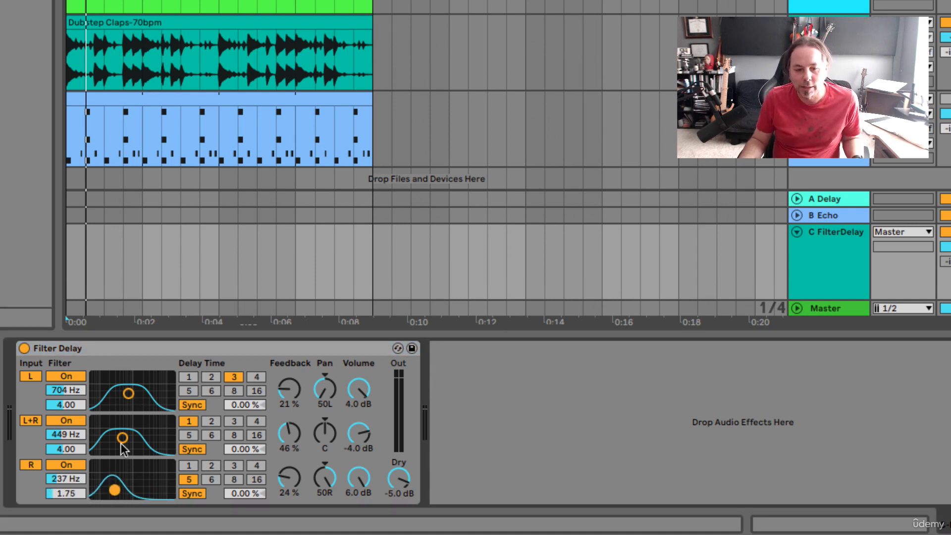
pyautogui.moveTo(123, 438); pyautogui.dragTo(130, 446)
pyautogui.moveTo(129, 395); pyautogui.dragTo(158, 401)
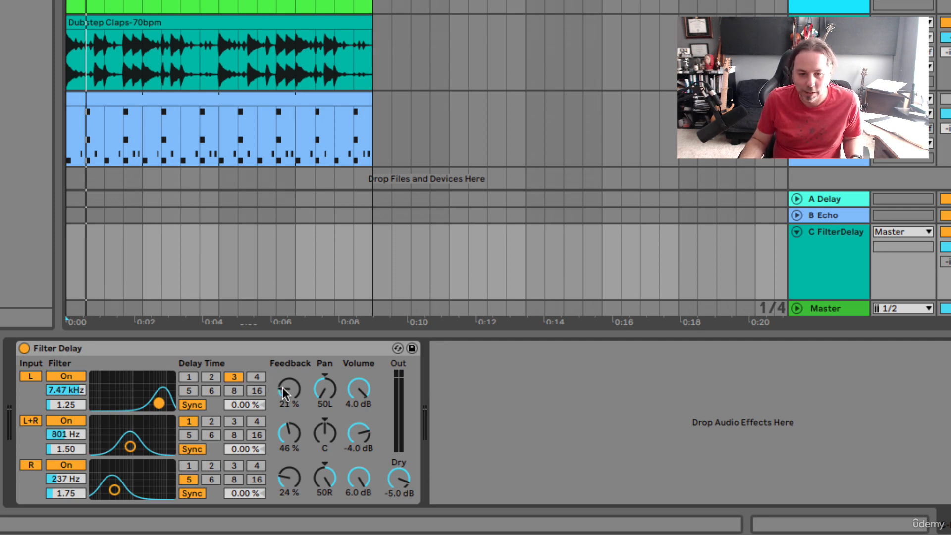
# Step: Set the L band's feedback to 13 %, then try other pan positions and return the L and R bands to 50L and 50R
pyautogui.moveTo(282, 388); pyautogui.dragTo(282, 397)
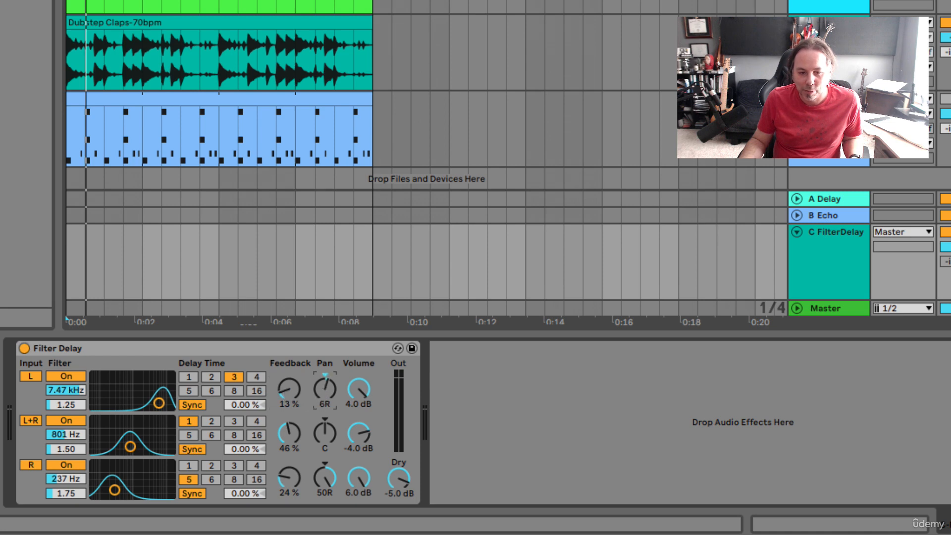
pyautogui.moveTo(322, 390); pyautogui.dragTo(322, 430)
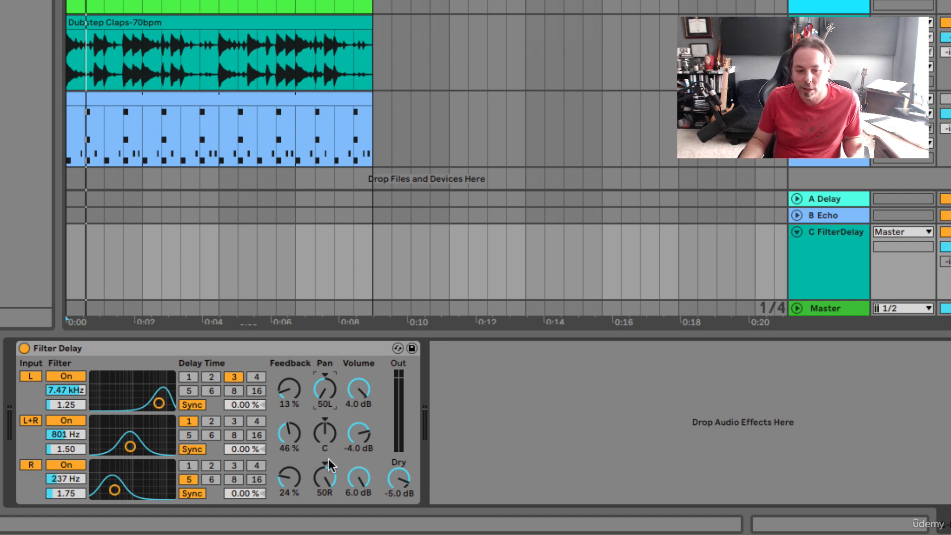
pyautogui.moveTo(328, 459); pyautogui.dragTo(328, 507)
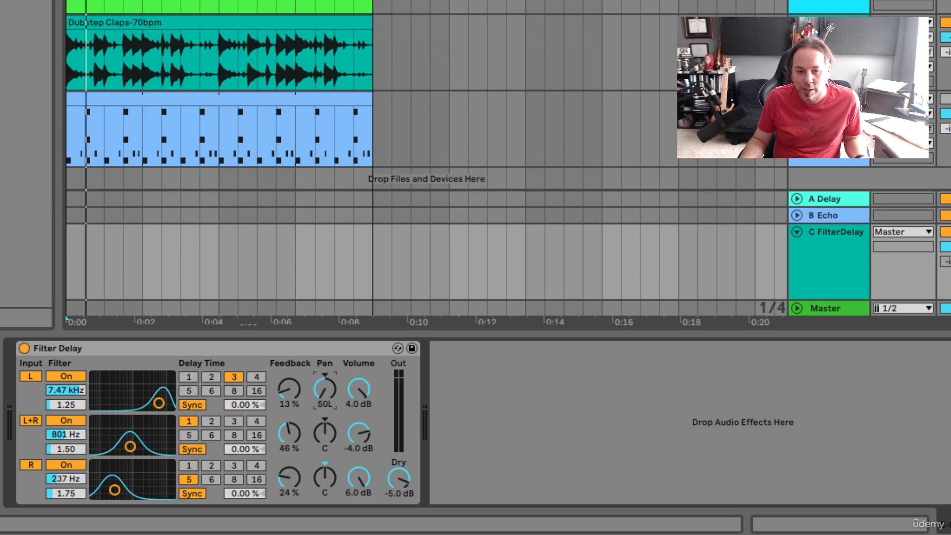
pyautogui.moveTo(325, 389)
pyautogui.mouseDown()
pyautogui.moveTo(325, 376)
pyautogui.moveTo(325, 401)
pyautogui.mouseUp()
pyautogui.moveTo(325, 477); pyautogui.dragTo(325, 456)
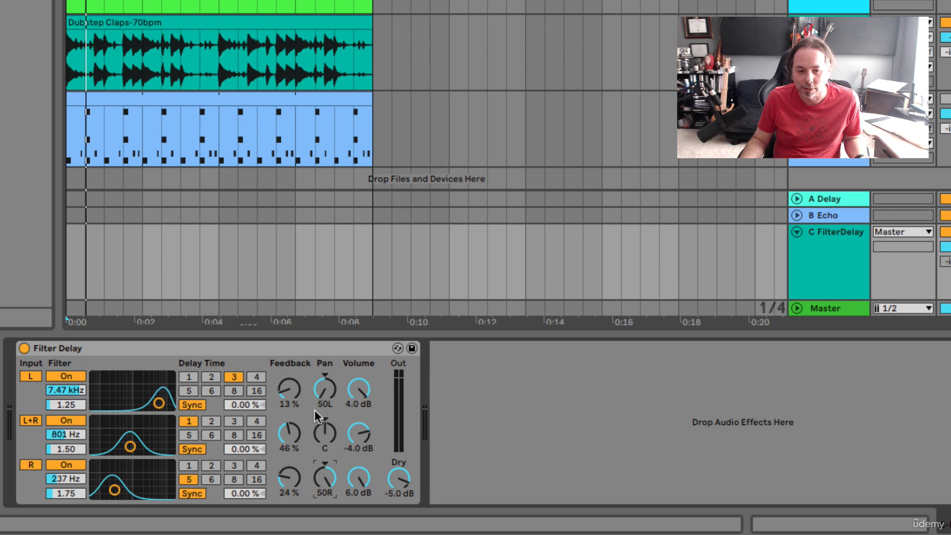
# Step: Set the R band's filter to 2.90 kHz, switch off the L+R band, and set the L band's Q to 1.50
pyautogui.moveTo(114, 490); pyautogui.dragTo(147, 490)
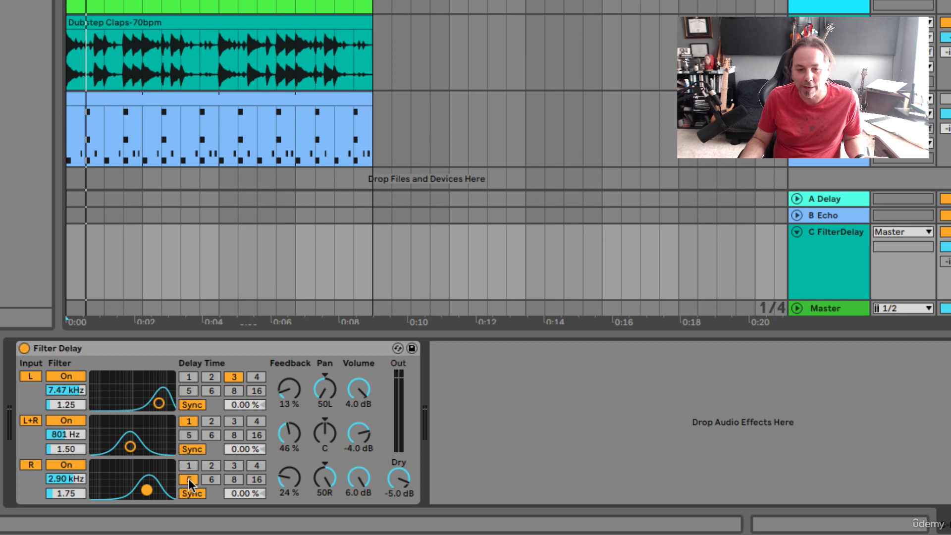
pyautogui.click(31, 420)
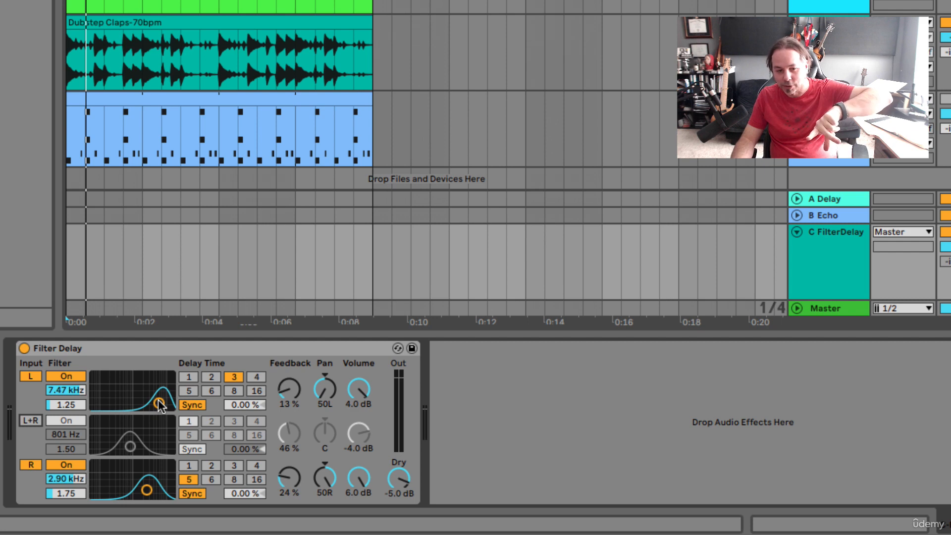
pyautogui.moveTo(159, 403); pyautogui.dragTo(157, 401)
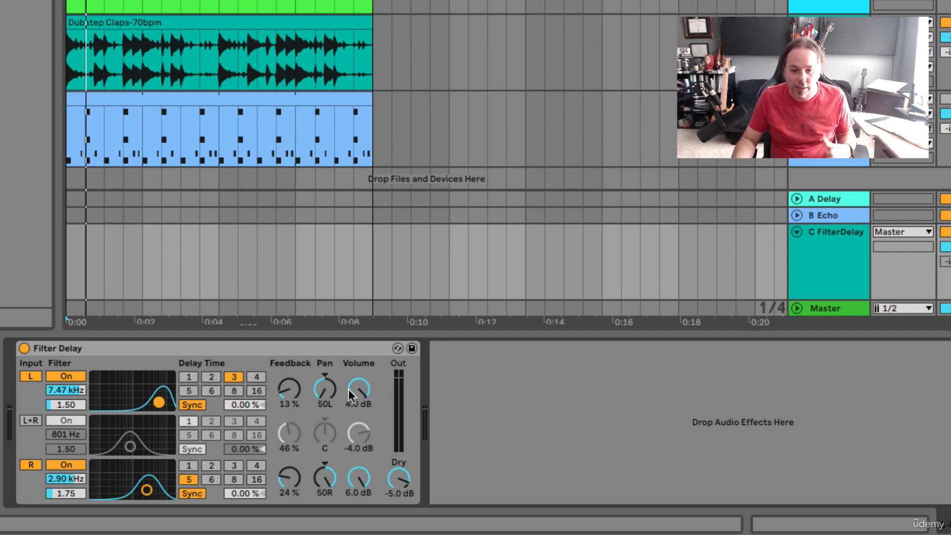
# Step: Set the Filter Delay's Dry level to -inf dB and the R band's feedback to 9.5 %
pyautogui.moveTo(395, 478); pyautogui.dragTo(395, 461)
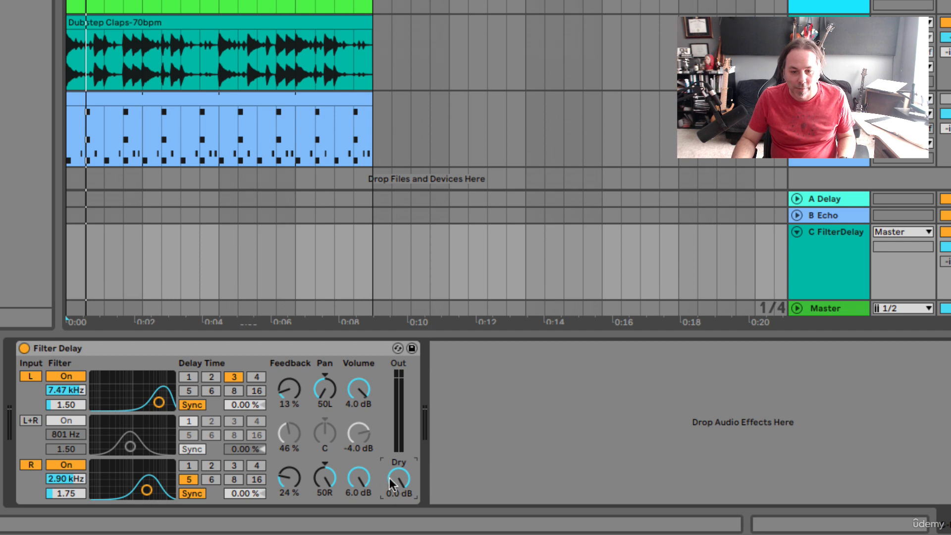
pyautogui.moveTo(394, 478)
pyautogui.mouseDown()
pyautogui.moveTo(394, 503)
pyautogui.moveTo(393, 483)
pyautogui.moveTo(394, 493)
pyautogui.mouseUp()
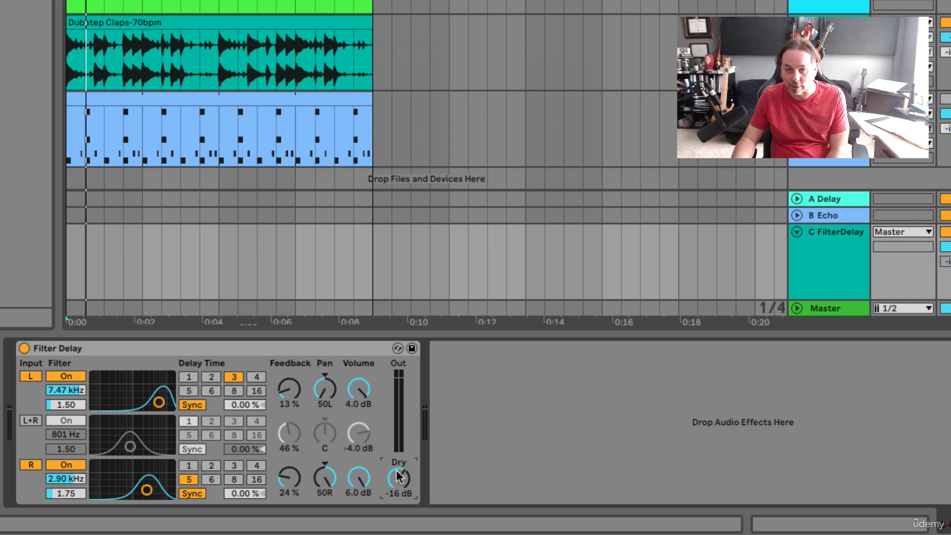
pyautogui.moveTo(397, 483); pyautogui.dragTo(397, 510)
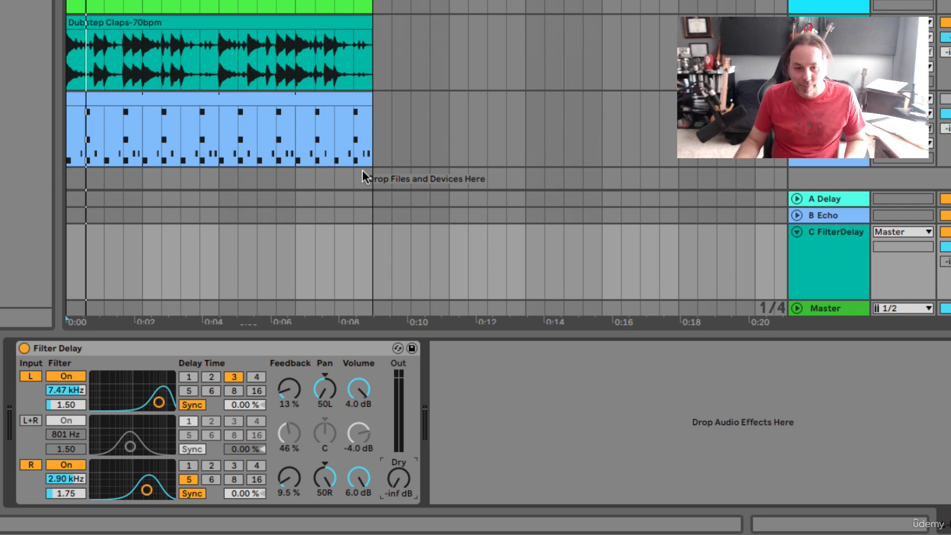
# Step: Activate the 909 Core Kit track and select its drum clip
pyautogui.click(285, 96)
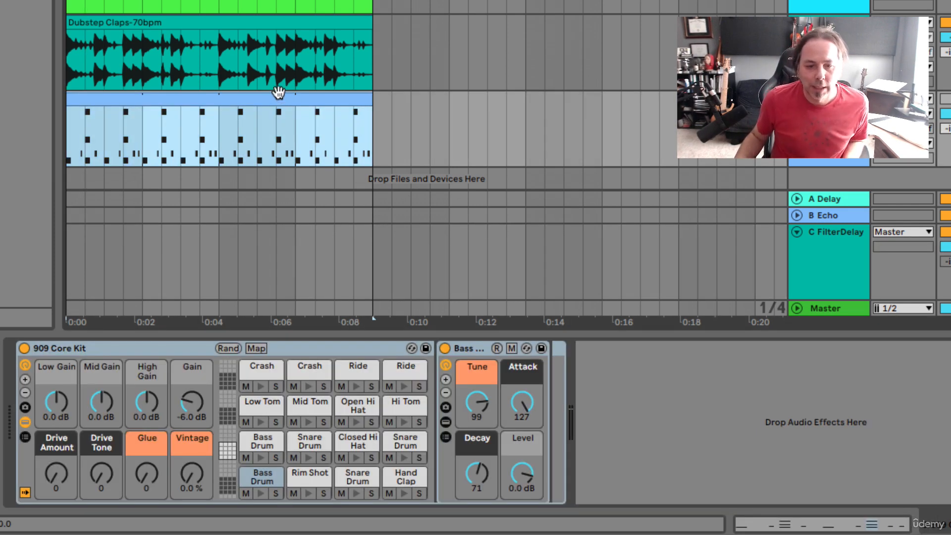
pyautogui.scroll(-1, 279, 96)
pyautogui.scroll(1, 166, 119)
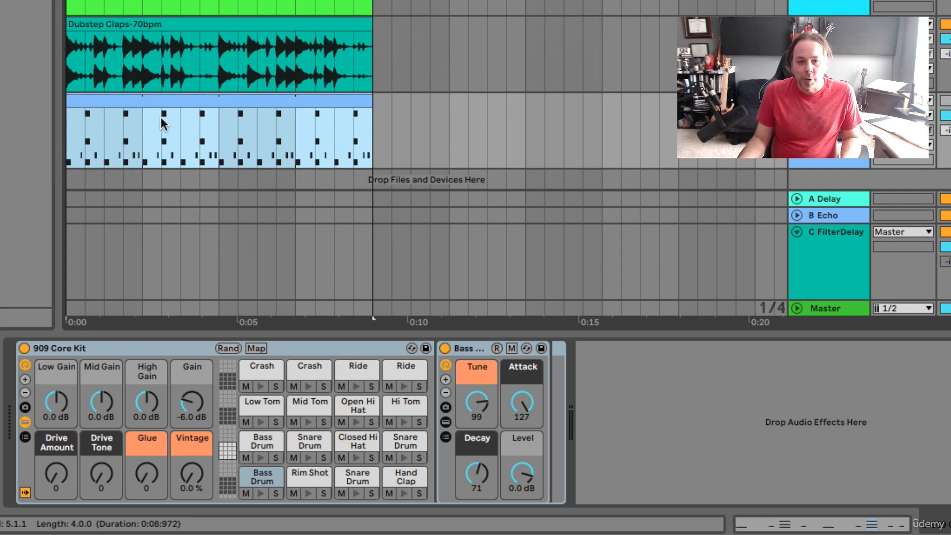
pyautogui.scroll(-1, 165, 121)
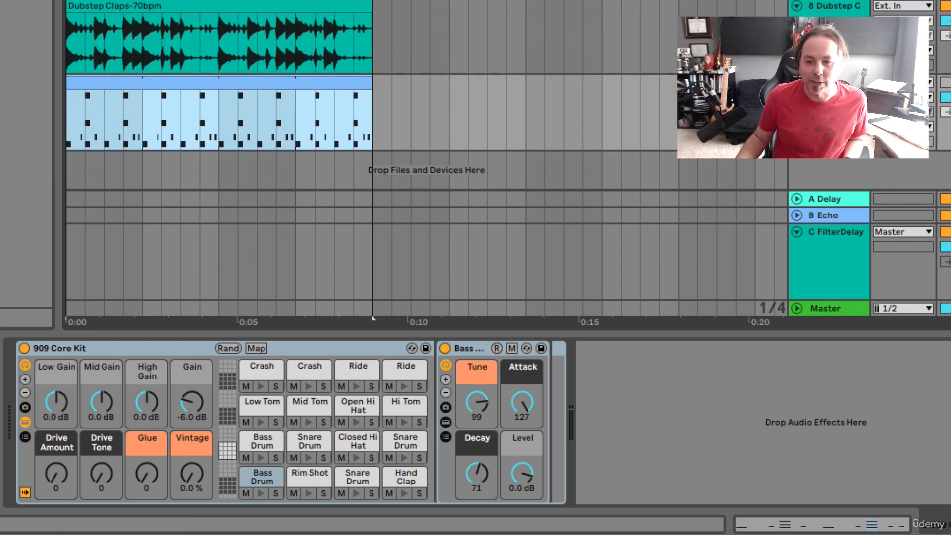
pyautogui.press('0')
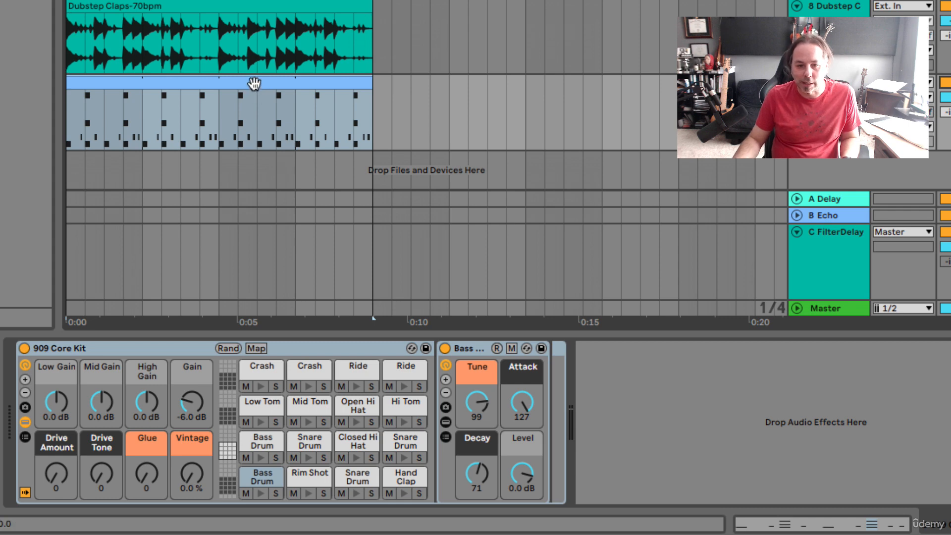
pyautogui.press('0')
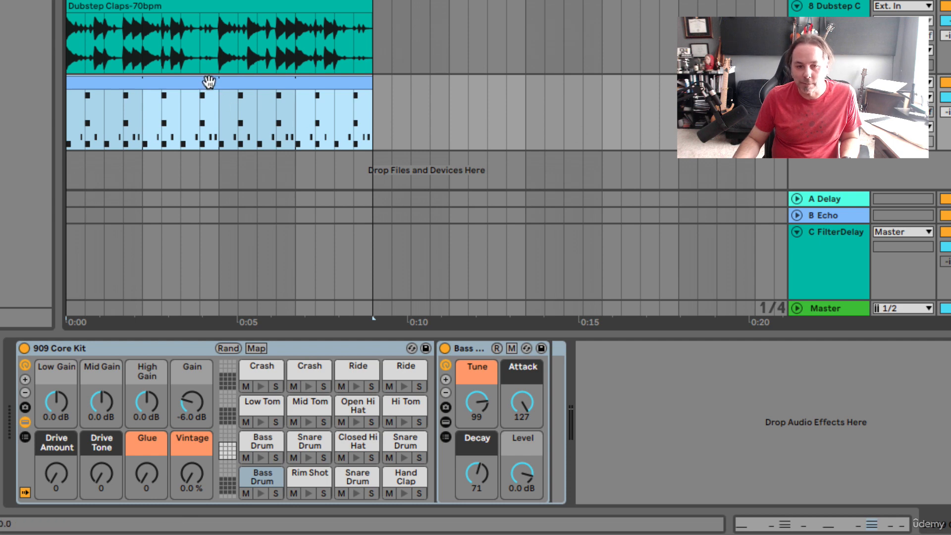
# Step: Play the arrangement and set the 909 Core Kit track's volume to -3.6 dB
pyautogui.press('space')
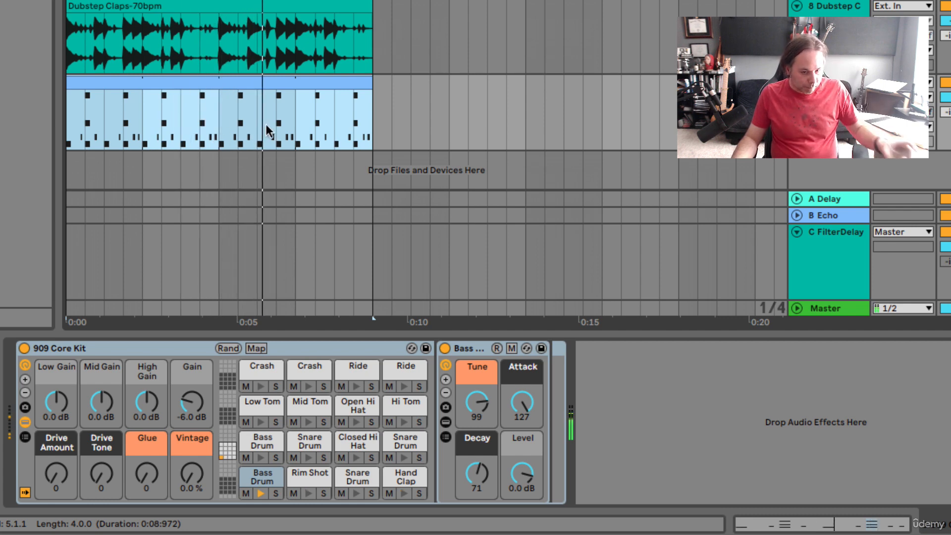
pyautogui.click(947, 98)
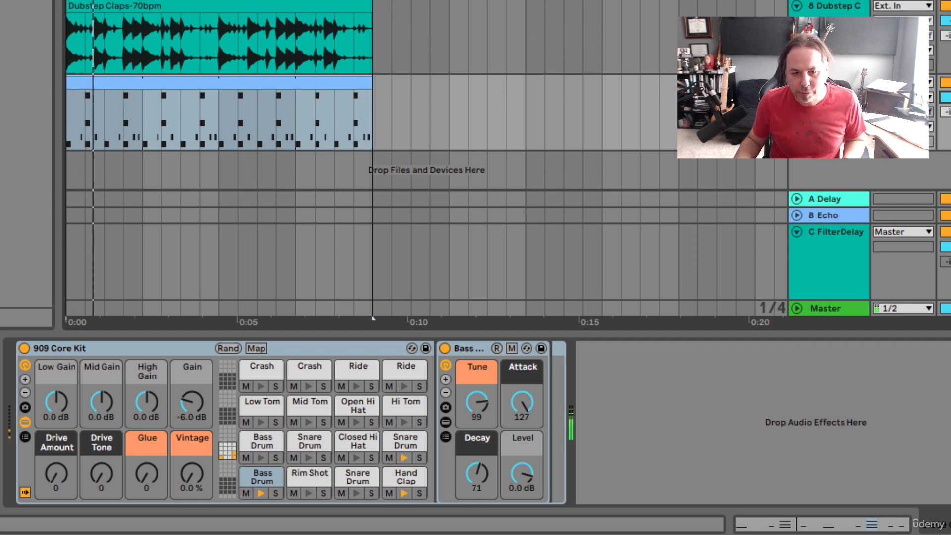
pyautogui.click(262, 79)
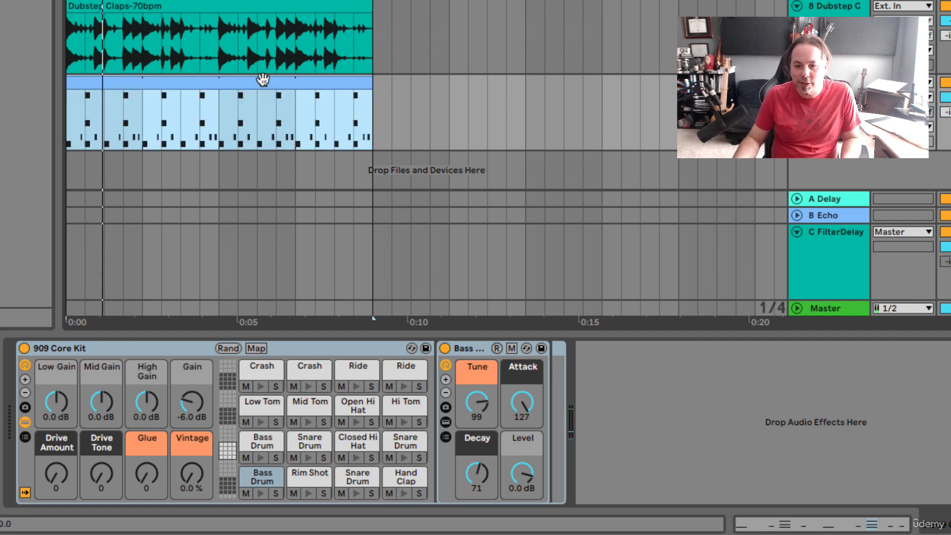
# Step: Set the FilterDelay return track's volume to -11.1 dB while listening to the arrangement
pyautogui.hscroll(1, 263, 79)
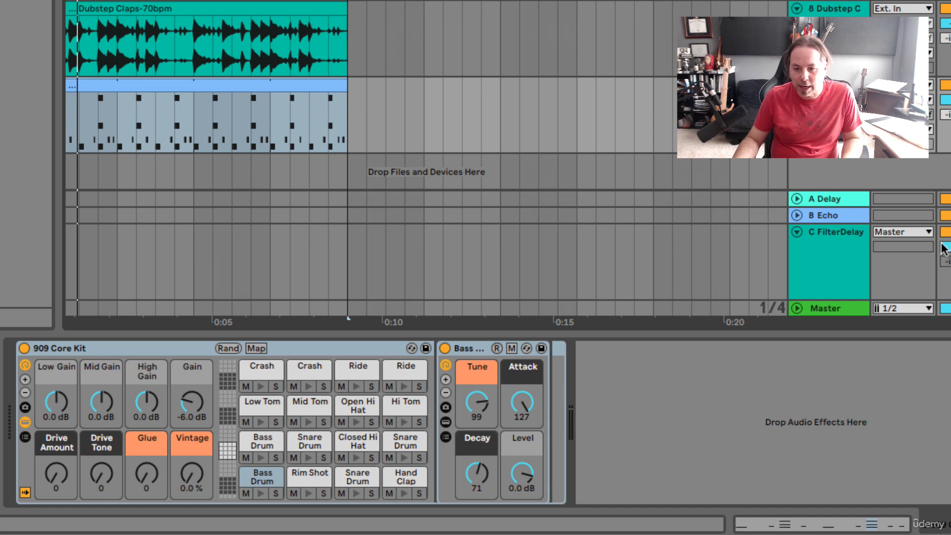
pyautogui.press('space')
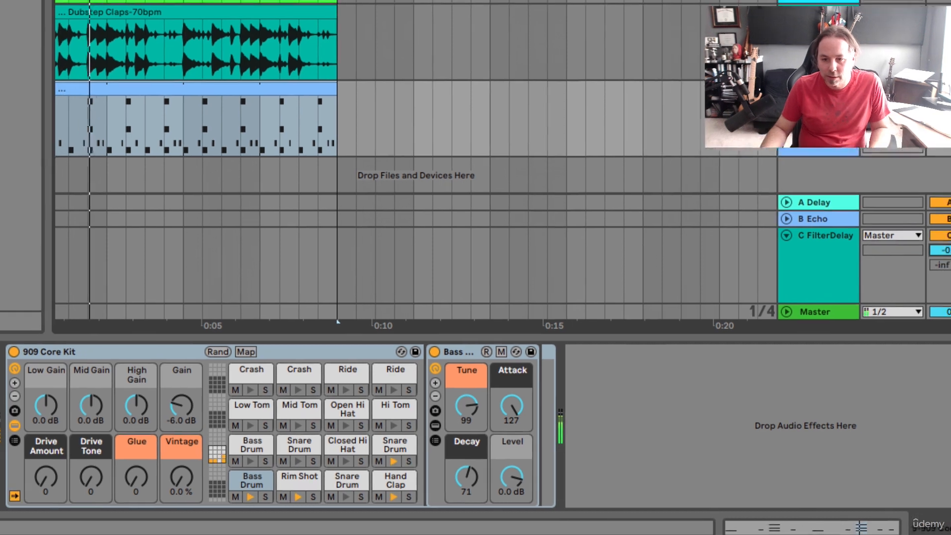
pyautogui.moveTo(949, 250); pyautogui.dragTo(949, 264)
pyautogui.moveTo(875, 277); pyautogui.dragTo(875, 276)
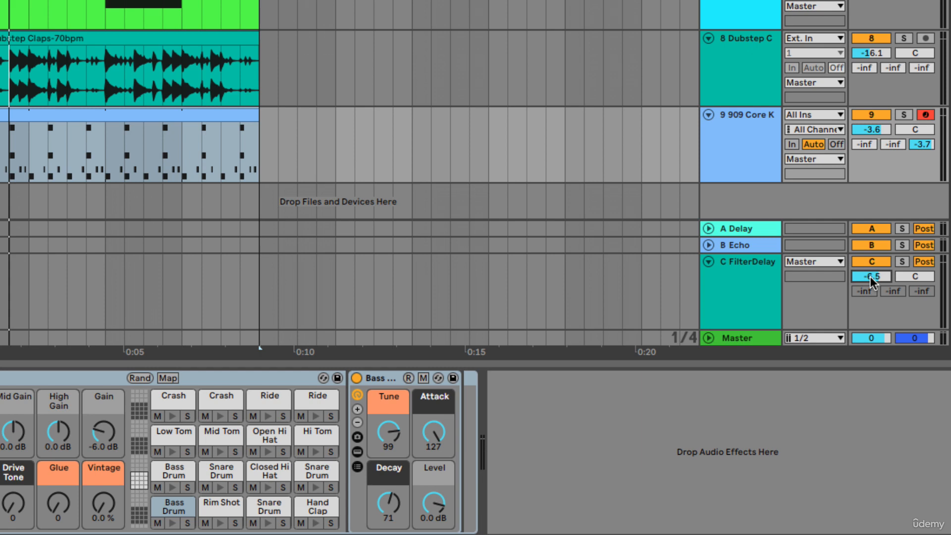
pyautogui.press('space')
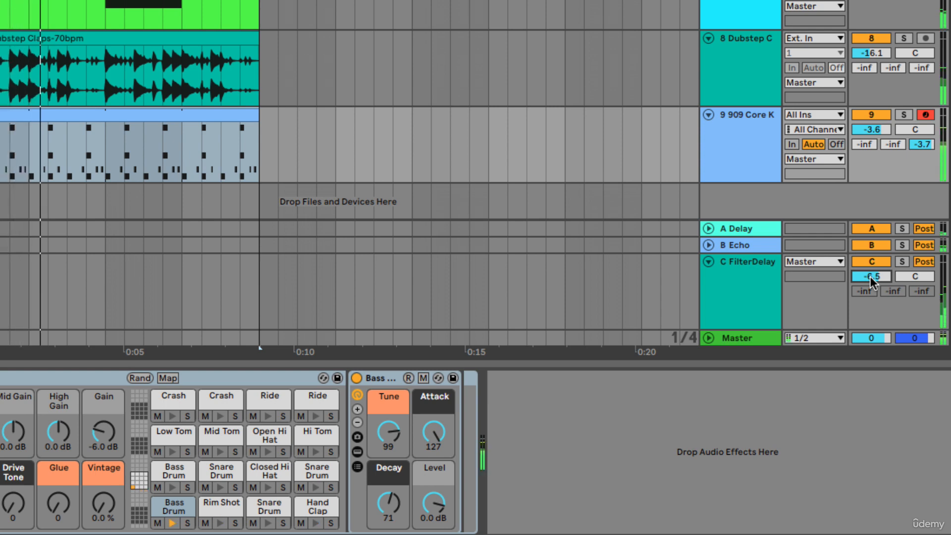
pyautogui.moveTo(870, 276); pyautogui.dragTo(870, 288)
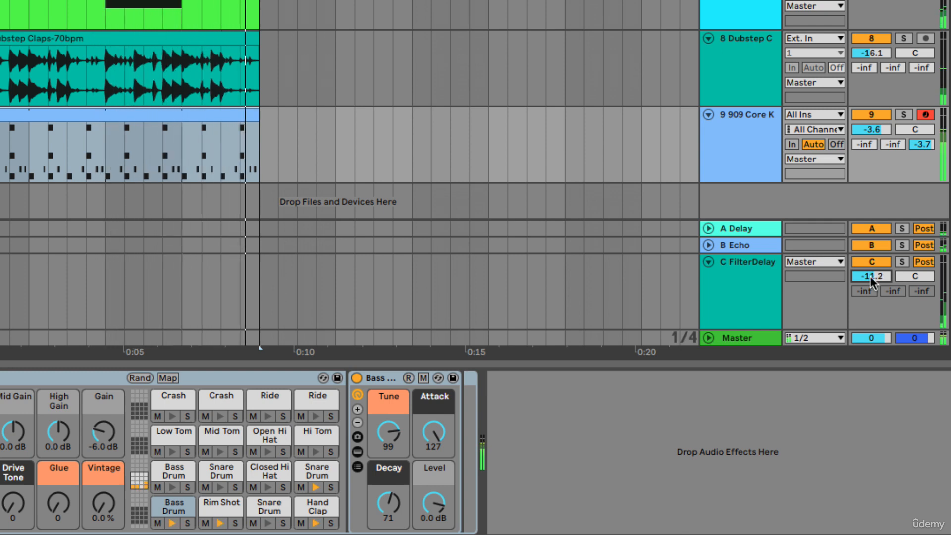
pyautogui.moveTo(870, 278); pyautogui.dragTo(871, 276)
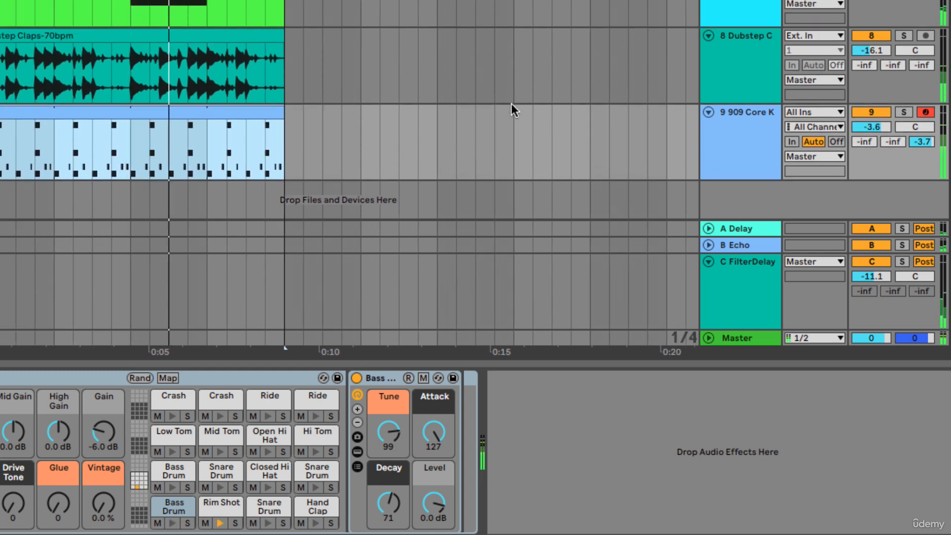
pyautogui.press('space')
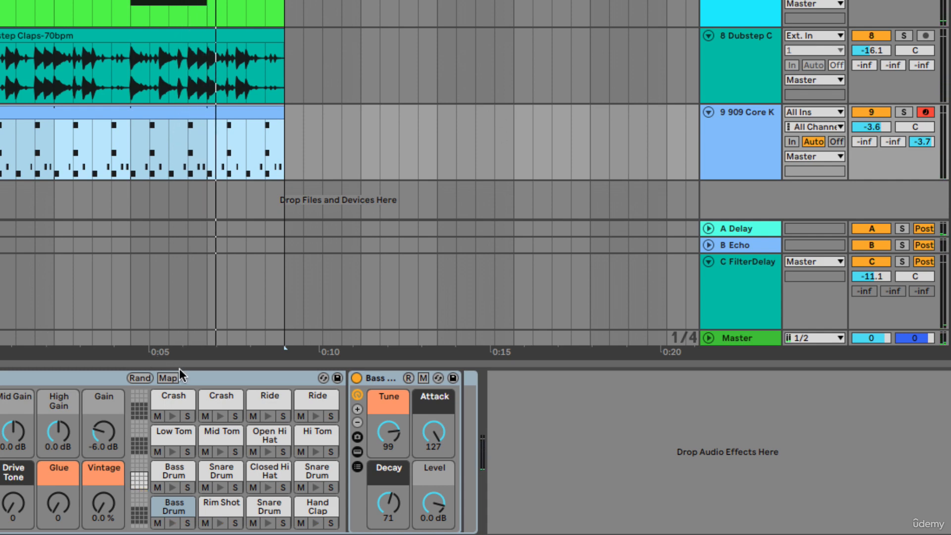
# Step: Move the Filter Delay device from return track C onto the 909 Core Kit track and solo that track
pyautogui.click(738, 296)
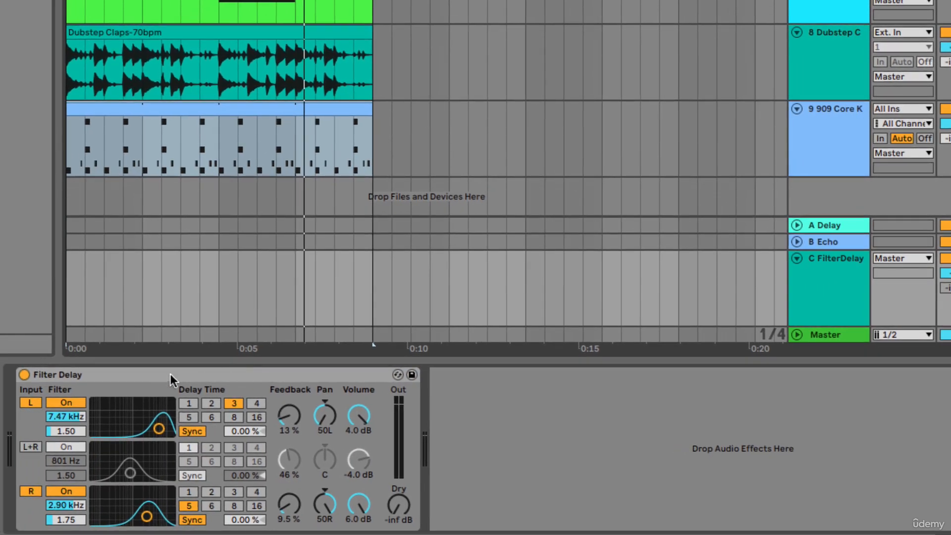
pyautogui.click(170, 374)
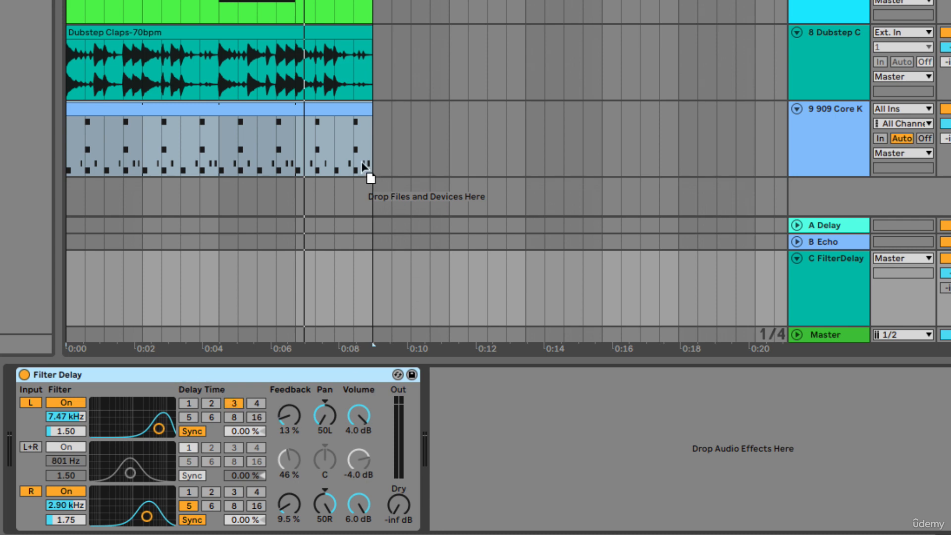
pyautogui.moveTo(362, 163); pyautogui.dragTo(277, 153)
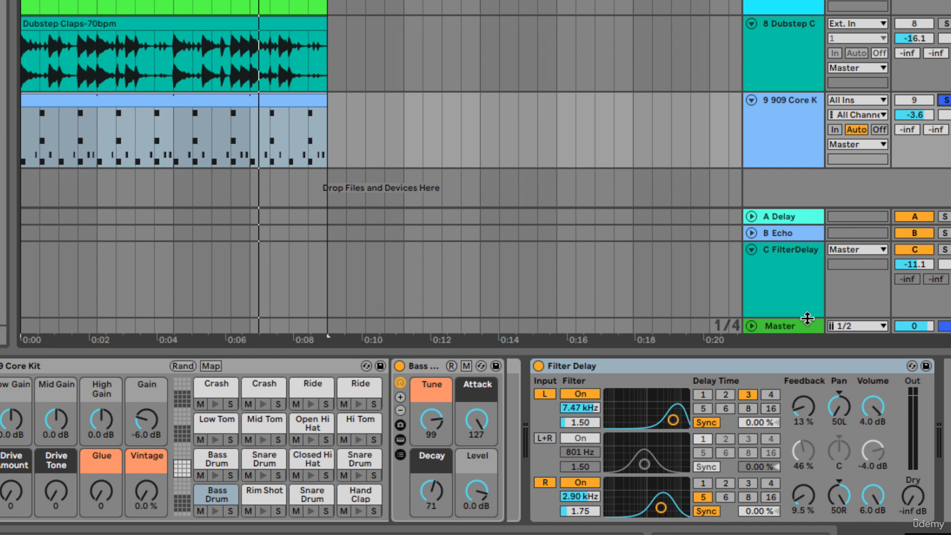
# Step: Play the soloed drums and set the Filter Delay's Dry level to -9.5 dB
pyautogui.press('space')
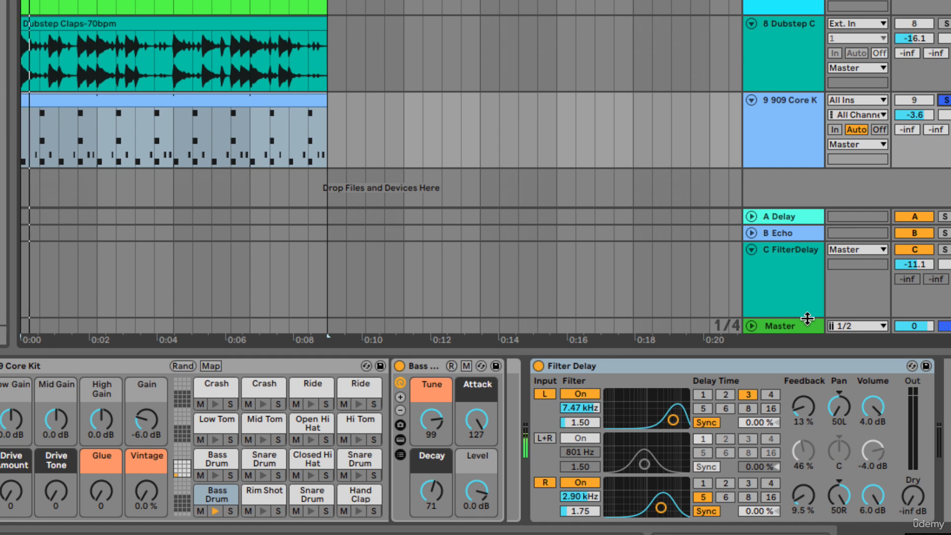
pyautogui.moveTo(913, 495)
pyautogui.mouseDown()
pyautogui.moveTo(913, 475)
pyautogui.moveTo(914, 496)
pyautogui.mouseUp()
pyautogui.press('space')
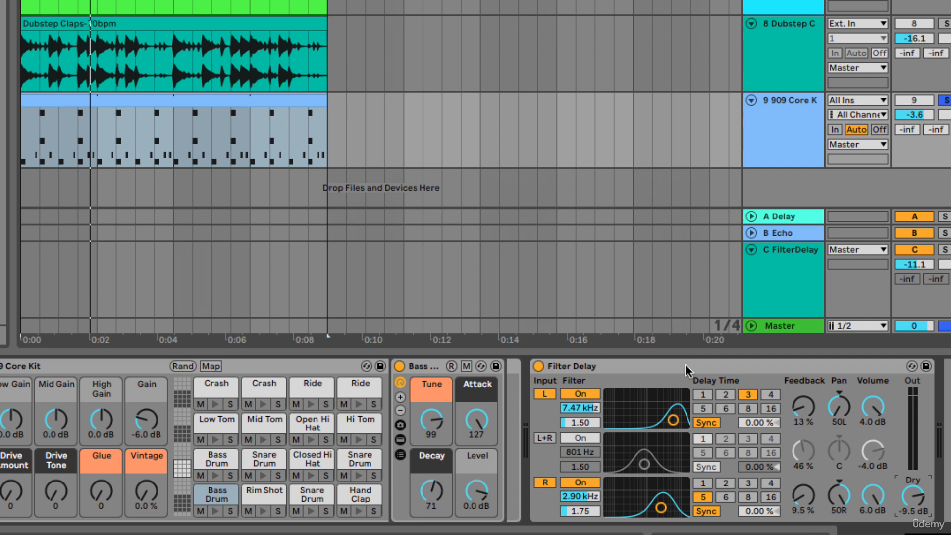
# Step: Move the Filter Delay device back onto return track C and play the soloed drums through it
pyautogui.click(590, 269)
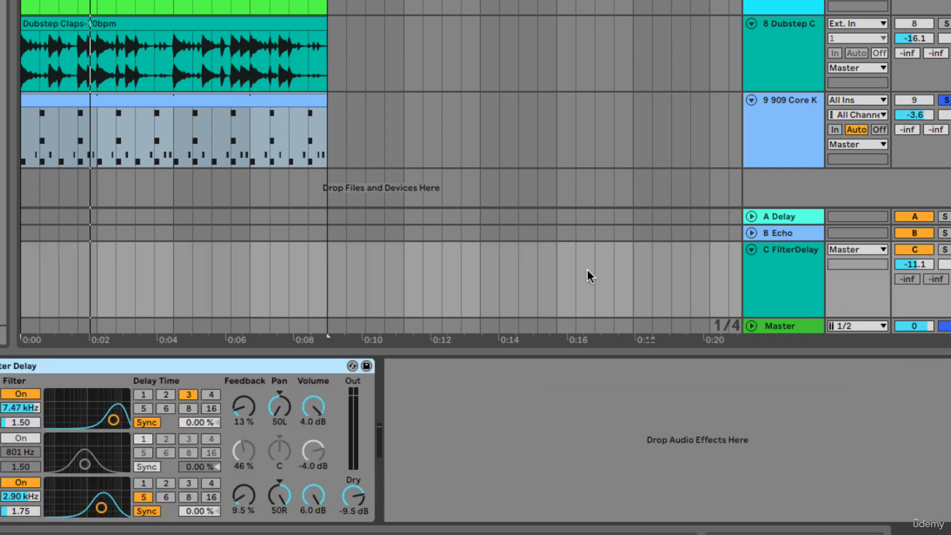
pyautogui.press('space')
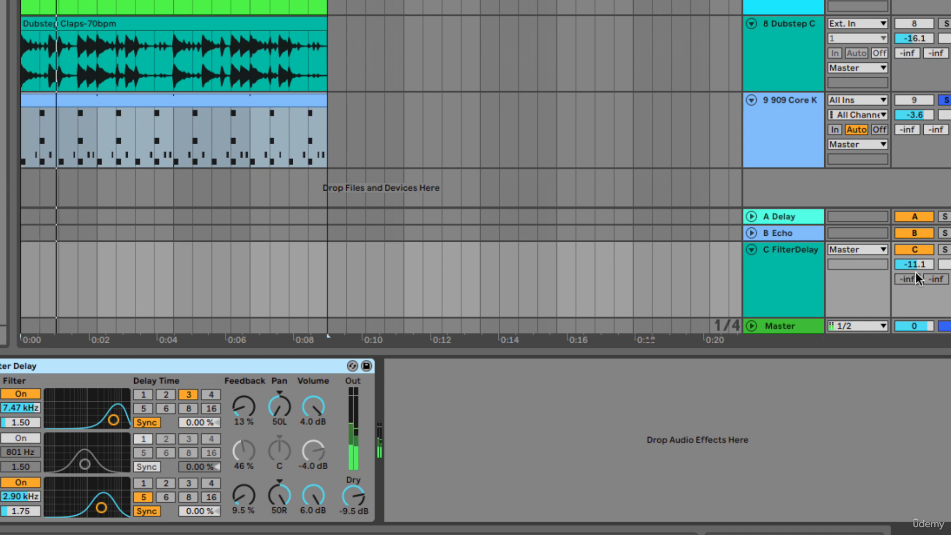